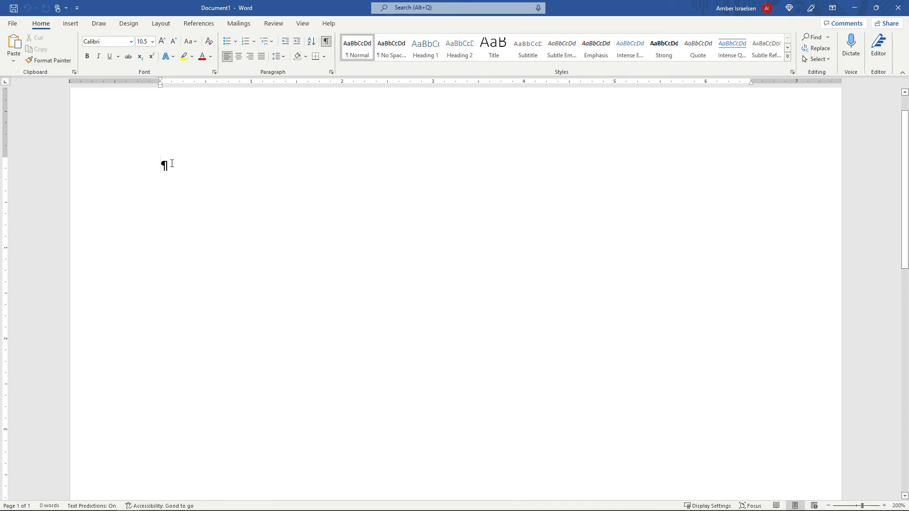
Open the envelope creation settings and check the return address, leaving the delivery address blank.
click(239, 24)
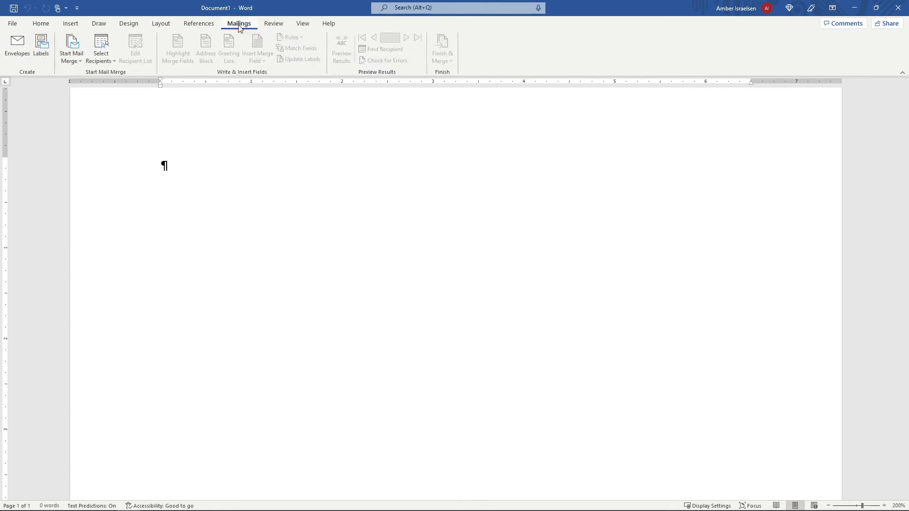
click(14, 52)
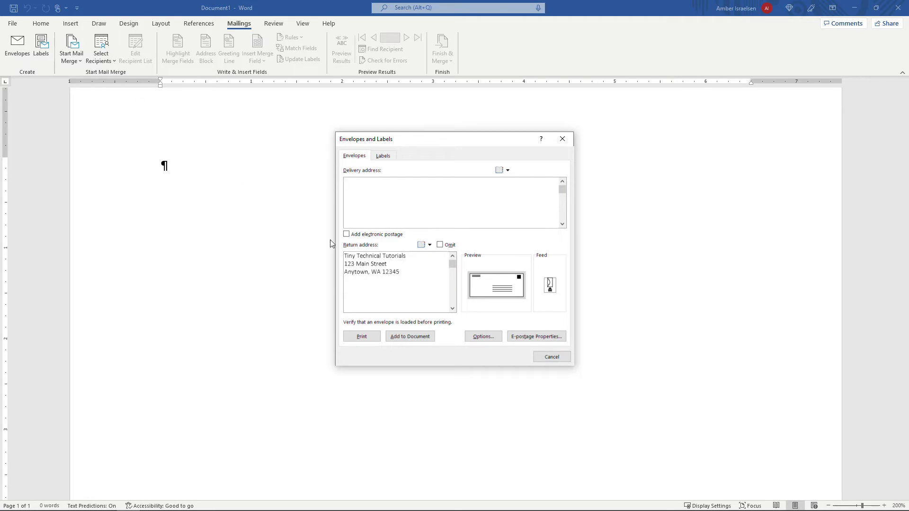
click(396, 271)
drag(395, 272, 340, 257)
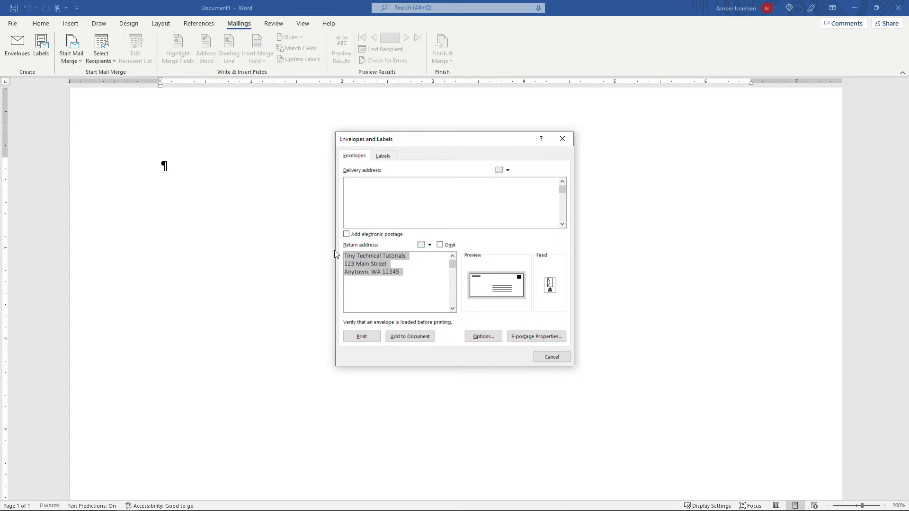
click(353, 185)
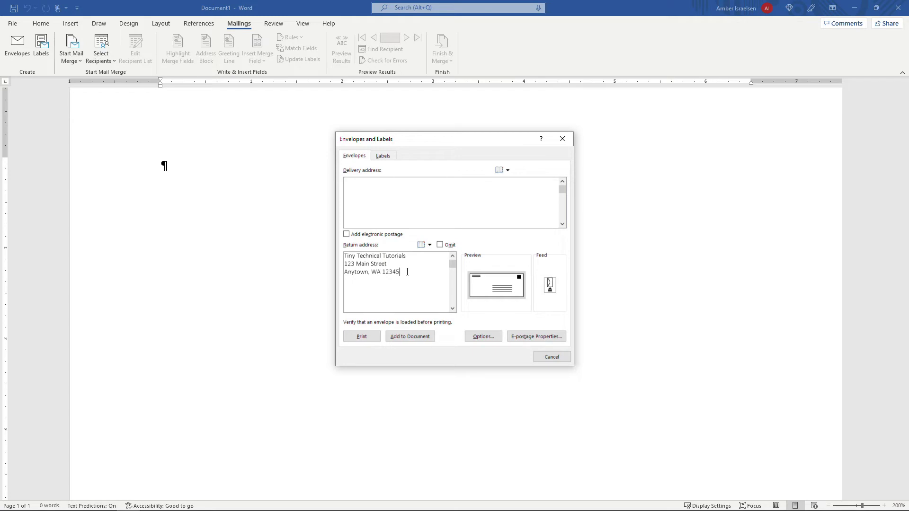
Set the envelope size to Size 10 (4 1/8 x 9 1/2 in) in the envelope options.
click(493, 336)
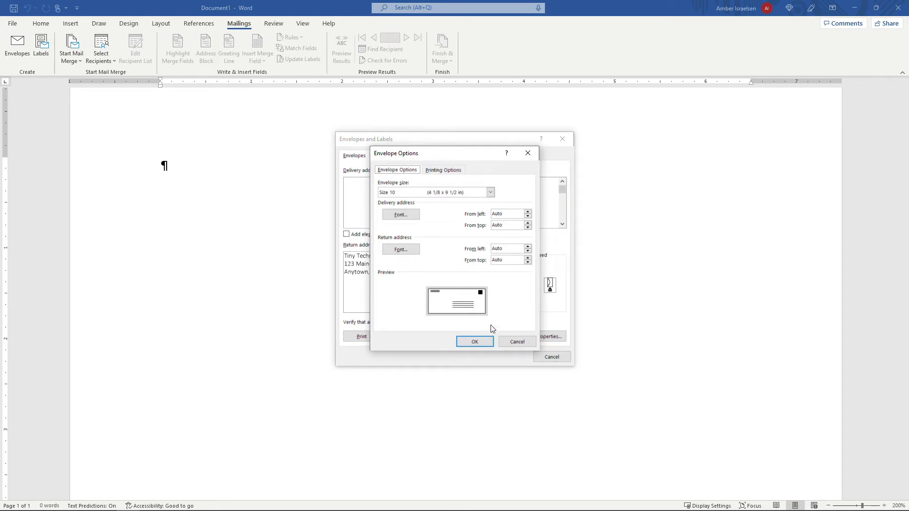
click(432, 192)
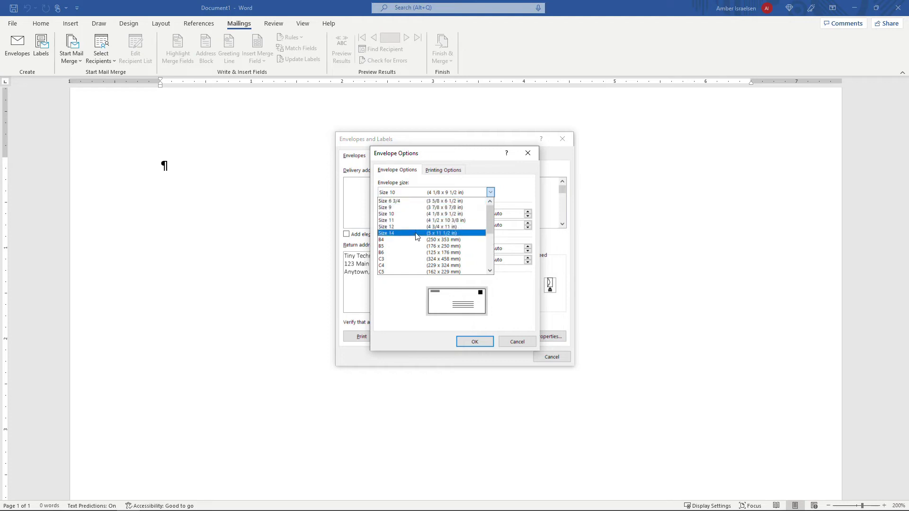
scroll(416, 239, down, 2)
scroll(416, 242, down, 3)
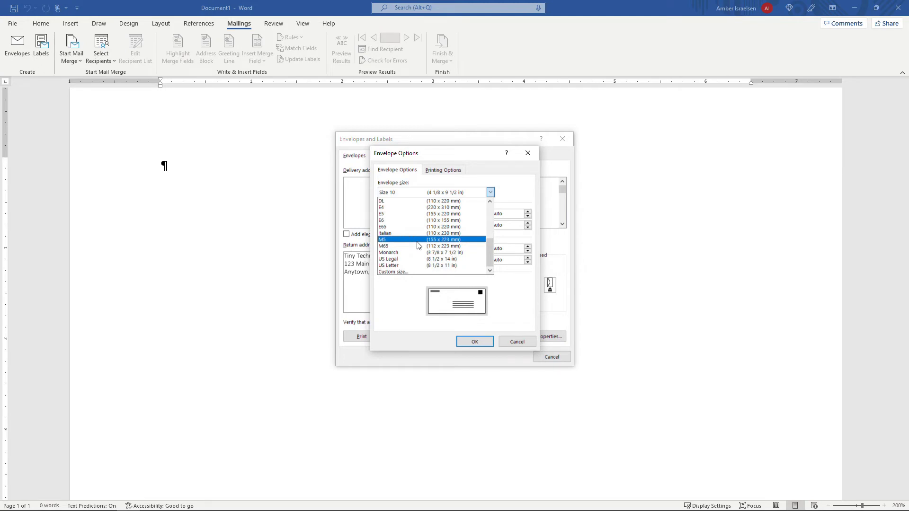
click(418, 272)
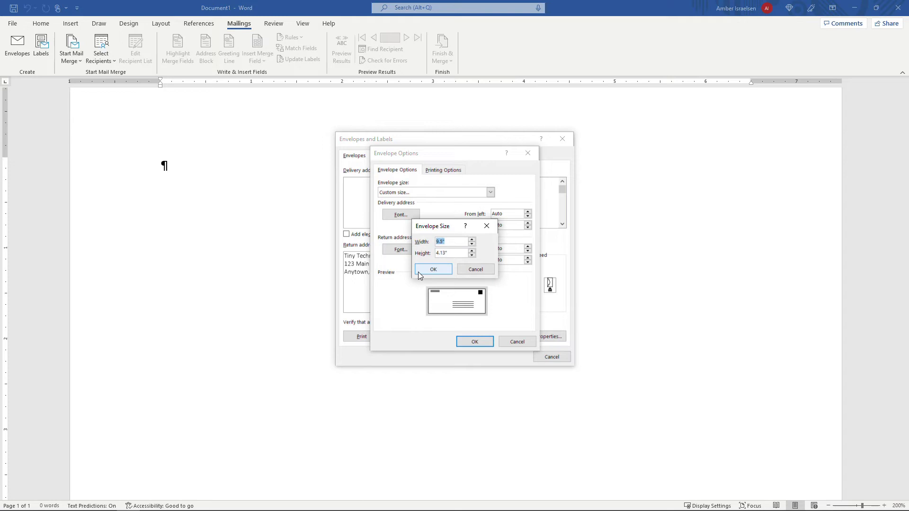
click(477, 270)
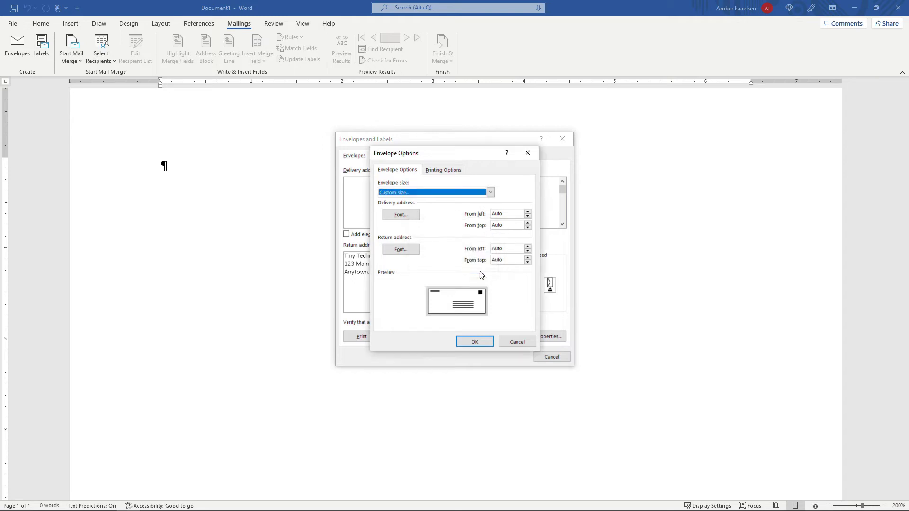
click(417, 193)
scroll(414, 227, up, 3)
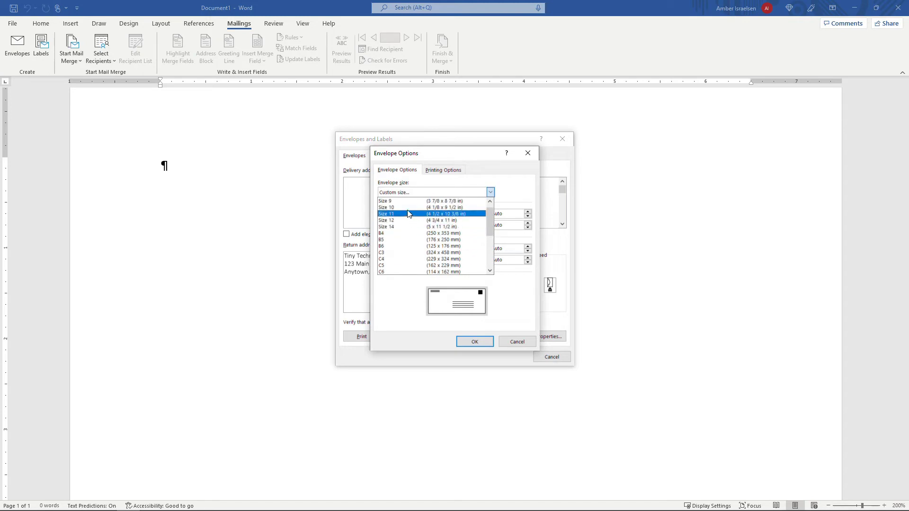
click(406, 207)
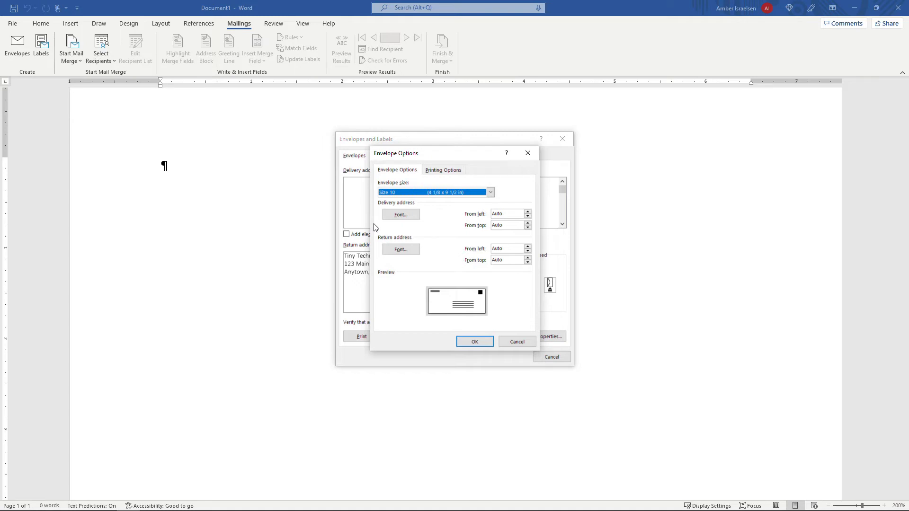
Set envelope printing to Face down with clockwise rotation, feed from Automatically Select, and apply the options.
click(458, 173)
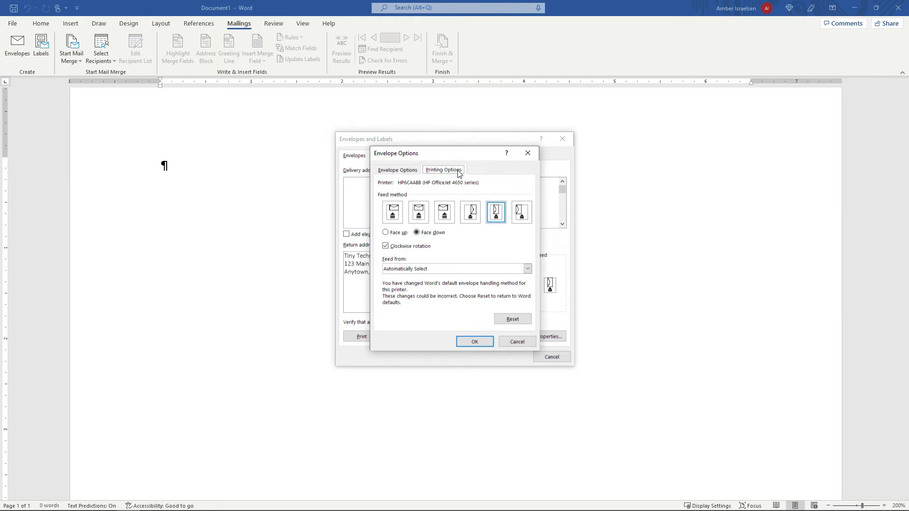
click(385, 233)
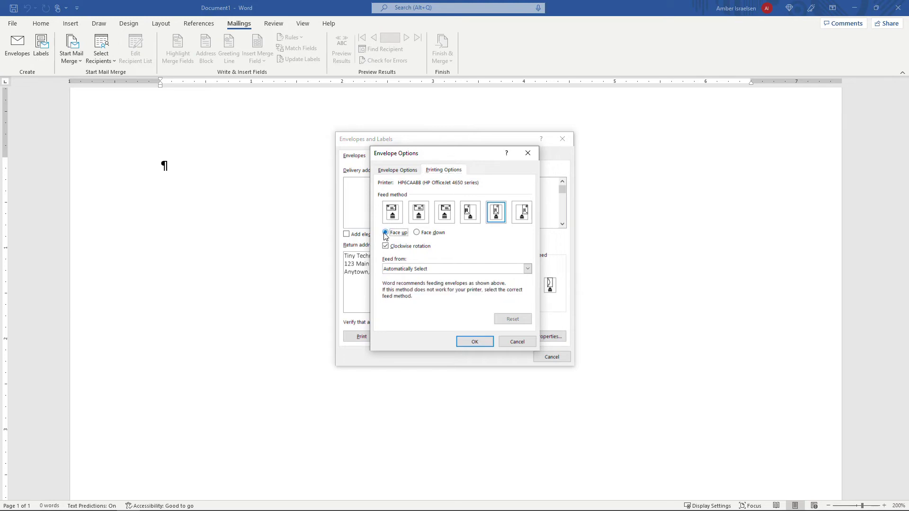
click(416, 233)
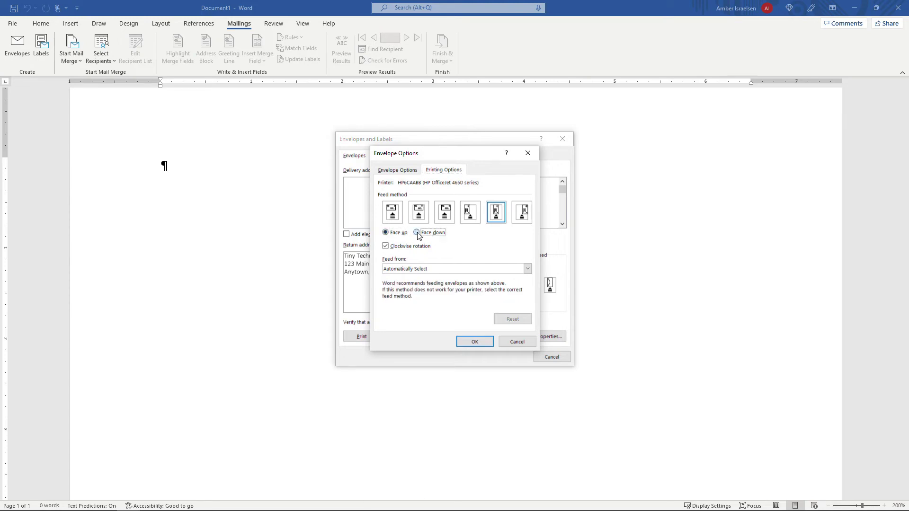
click(384, 246)
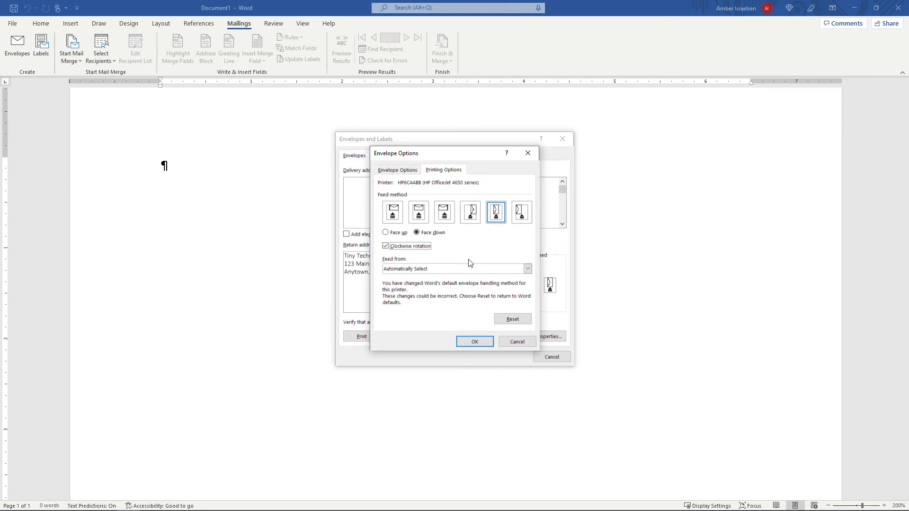
click(461, 269)
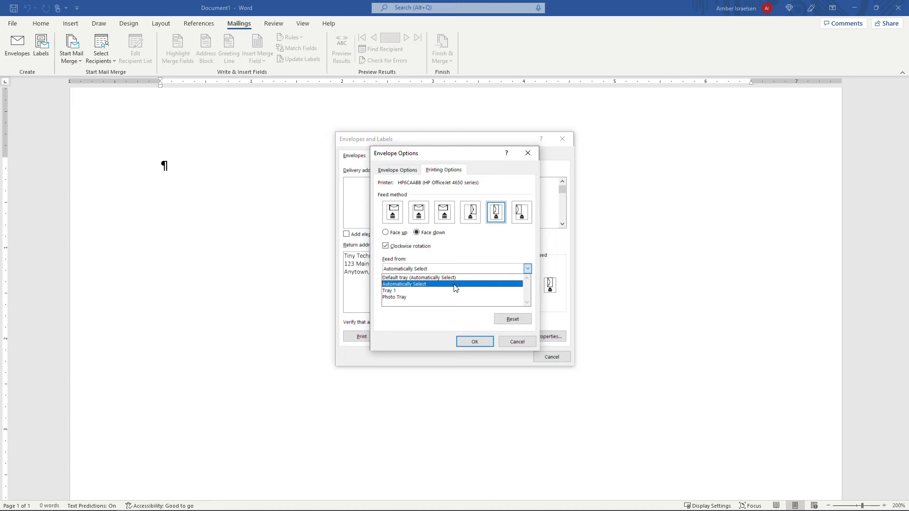
click(454, 285)
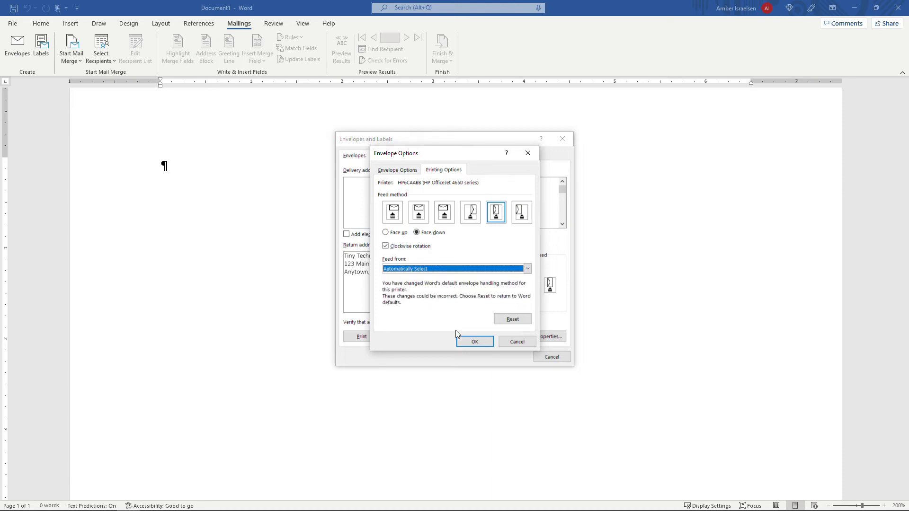
click(461, 342)
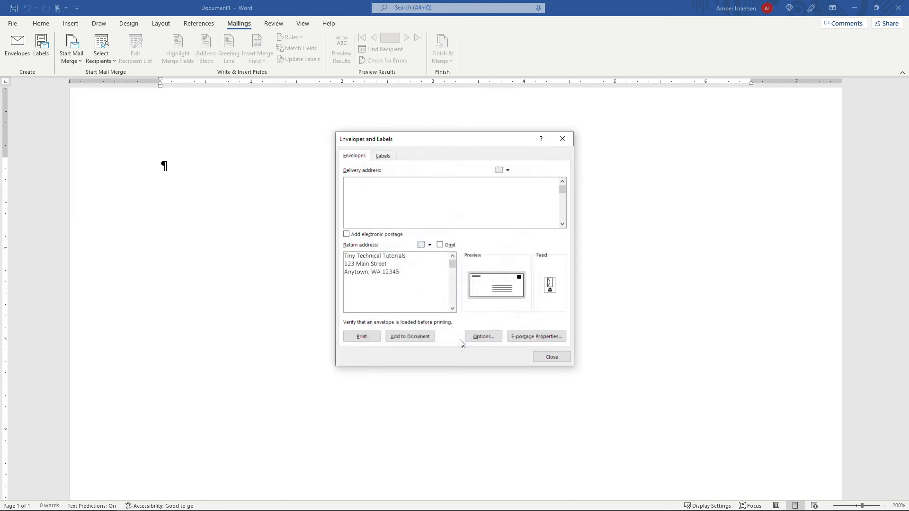
Add the envelope to the document and delete its empty delivery address frame.
click(414, 338)
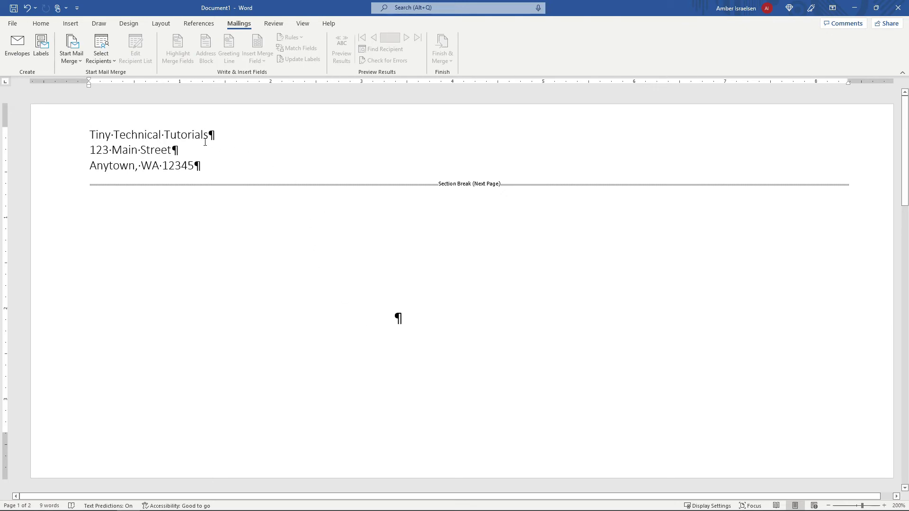
click(413, 322)
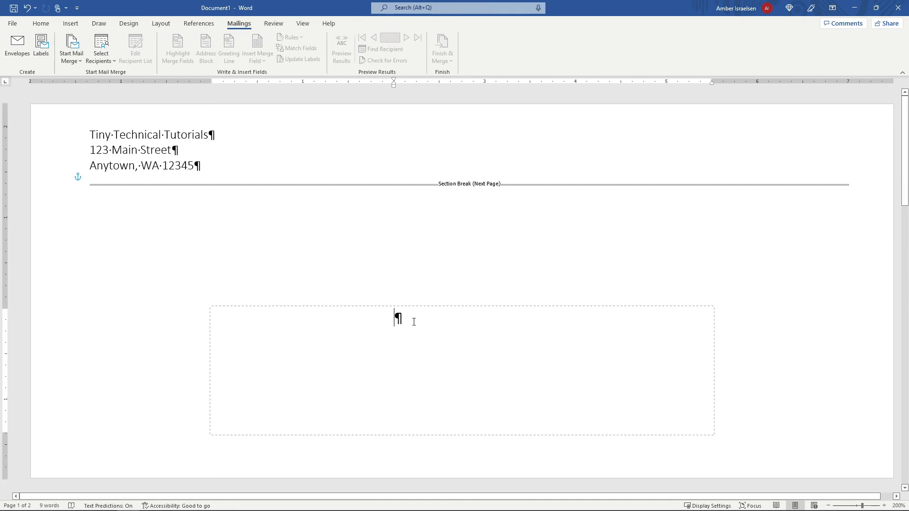
click(40, 25)
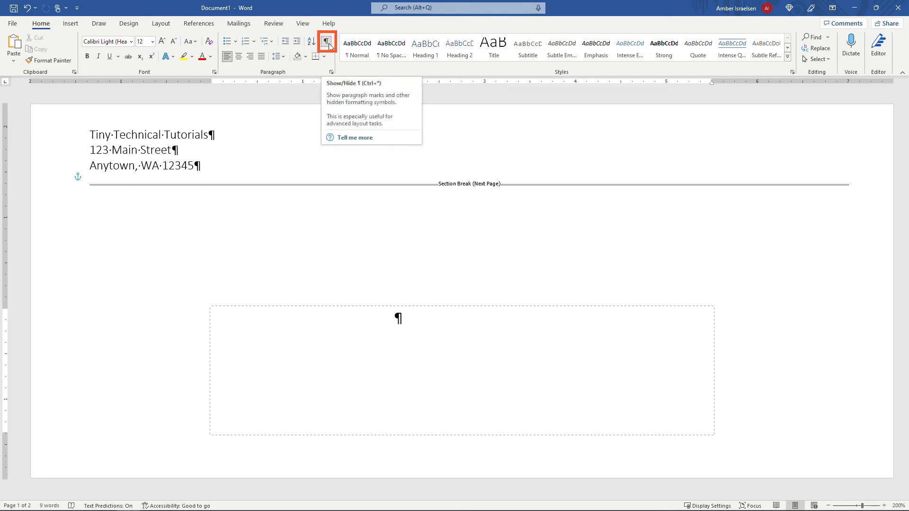
click(406, 309)
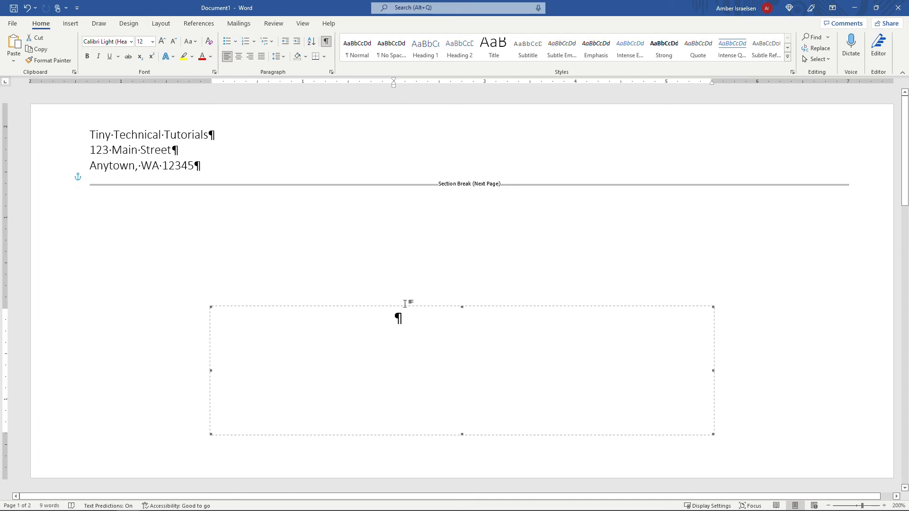
key(Delete)
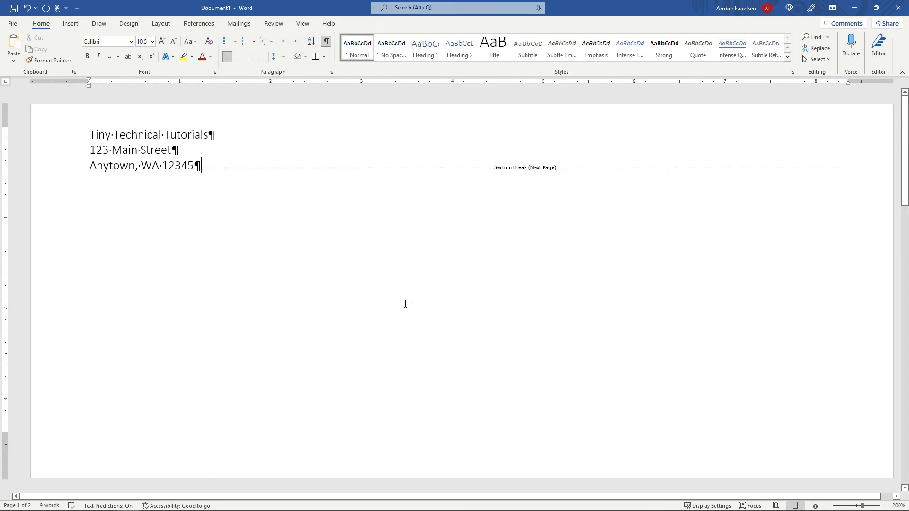
Center all three lines of the return address on the envelope.
drag(88, 135, 181, 175)
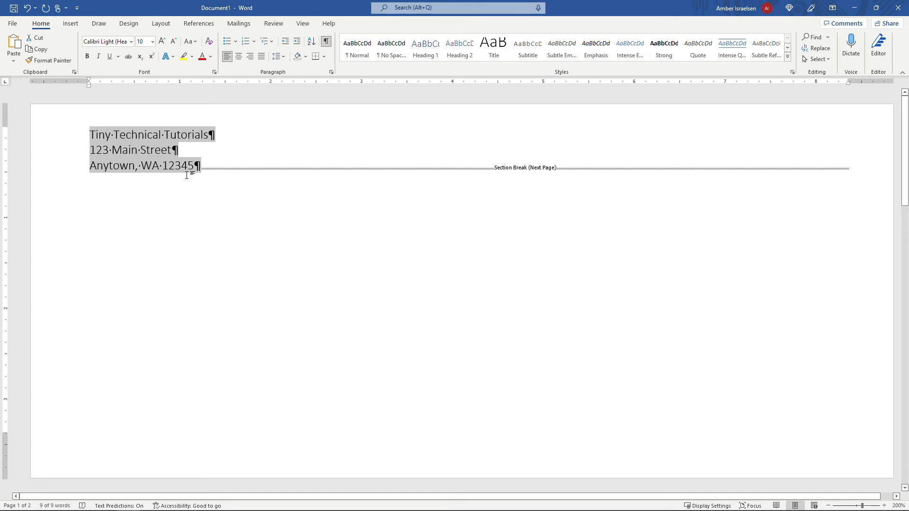
click(239, 58)
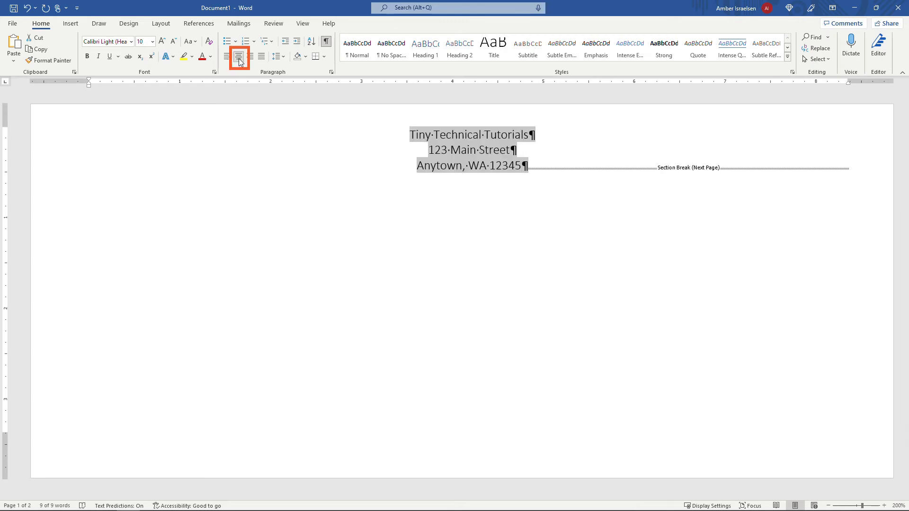
click(410, 135)
key(Return)
key(Return)
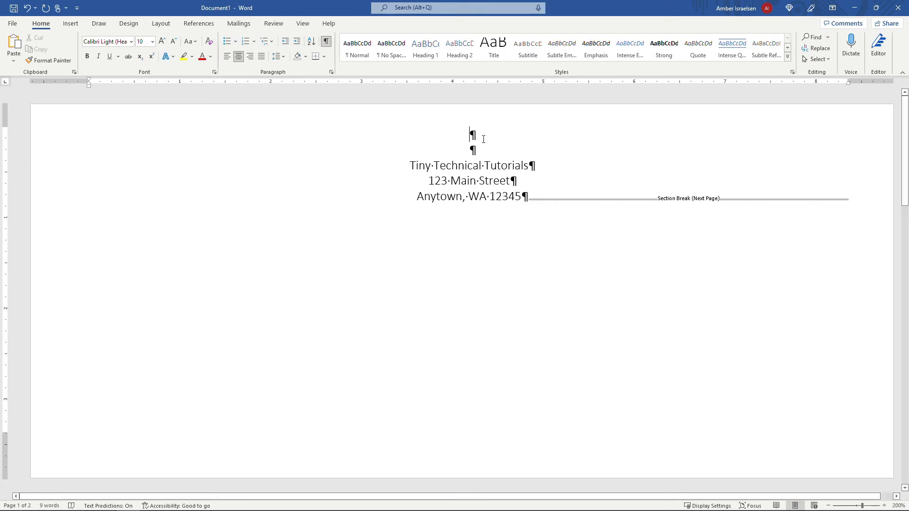
key(BackSpace)
key(BackSpace)
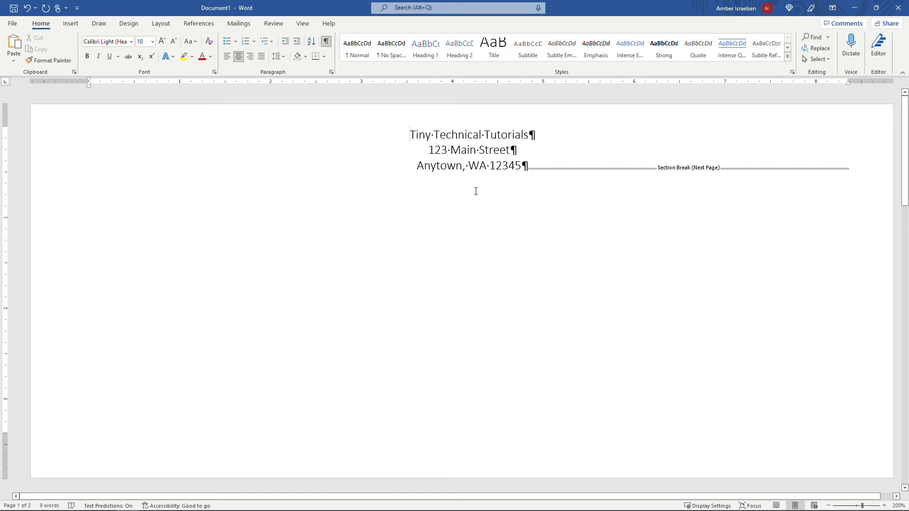
Set the font size of the three return address lines to 12.
shift+click(521, 165)
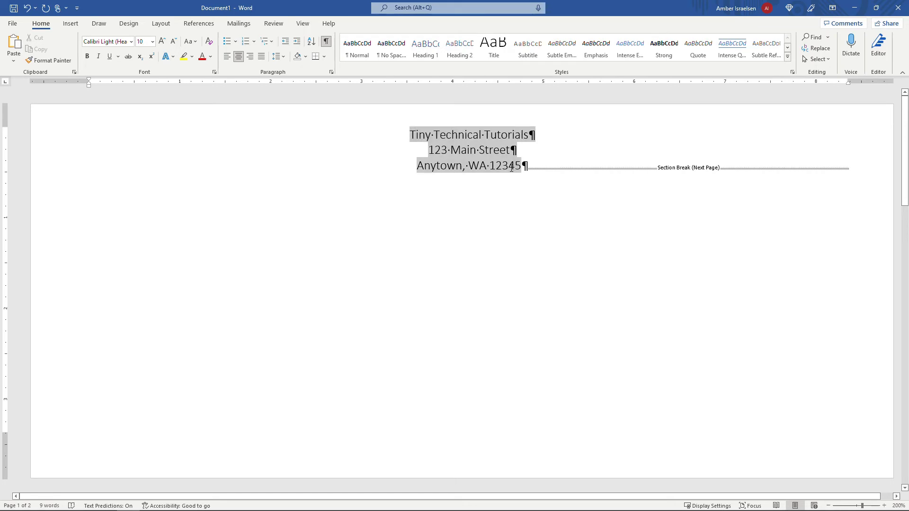
click(144, 41)
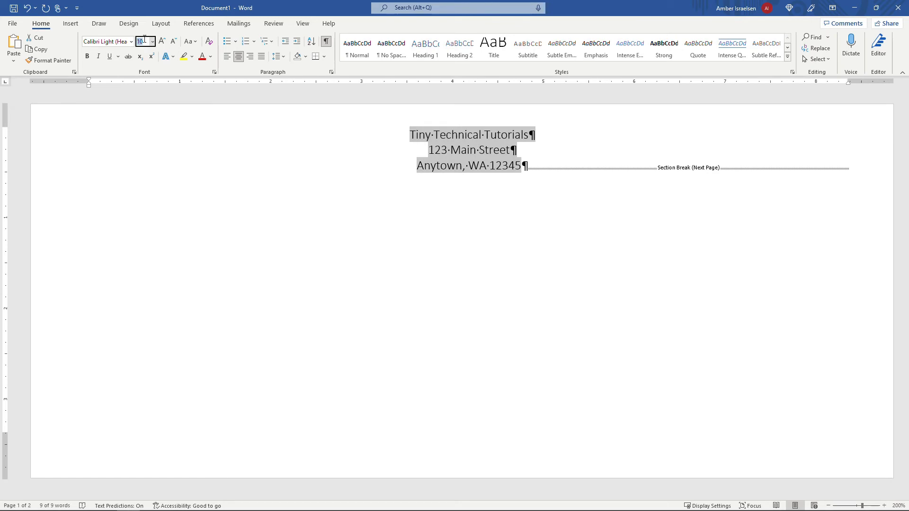
text(12)
key(Return)
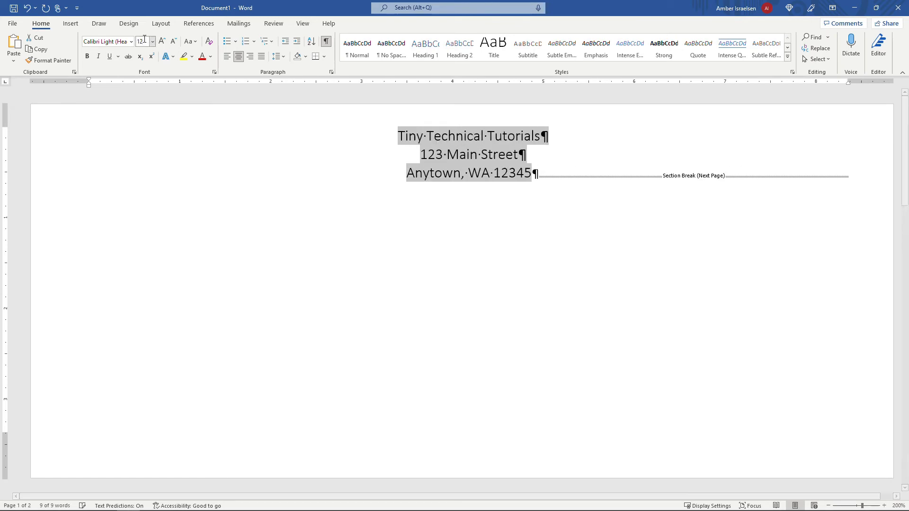
click(410, 158)
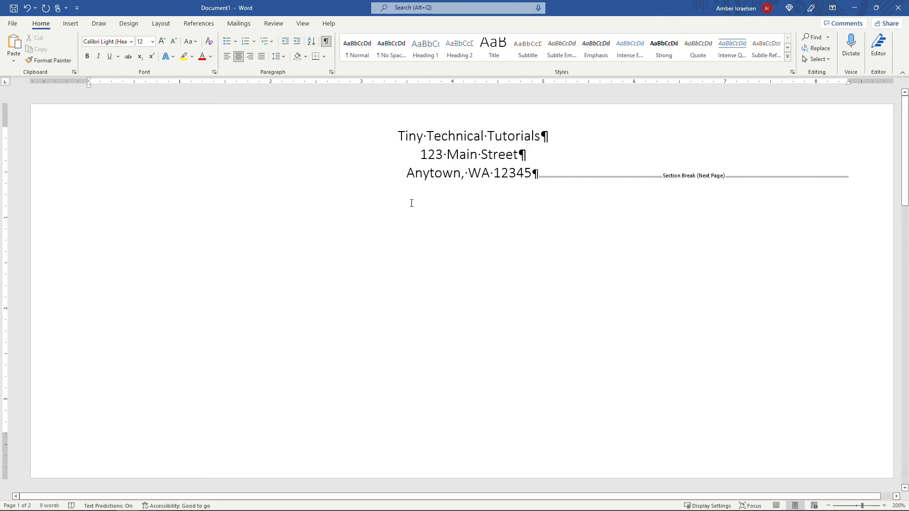
Examine the section break after the address and the page that follows the envelope.
scroll(411, 203, down, 1)
click(557, 132)
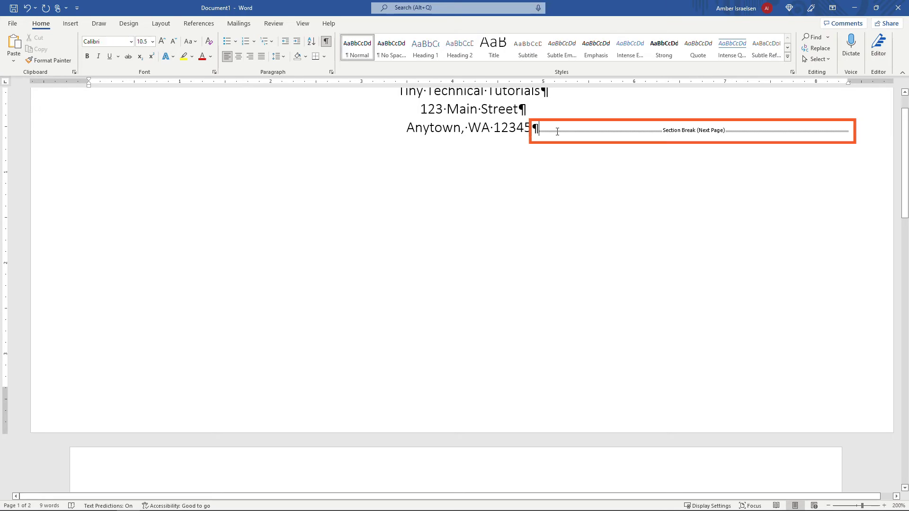
scroll(481, 207, down, 7)
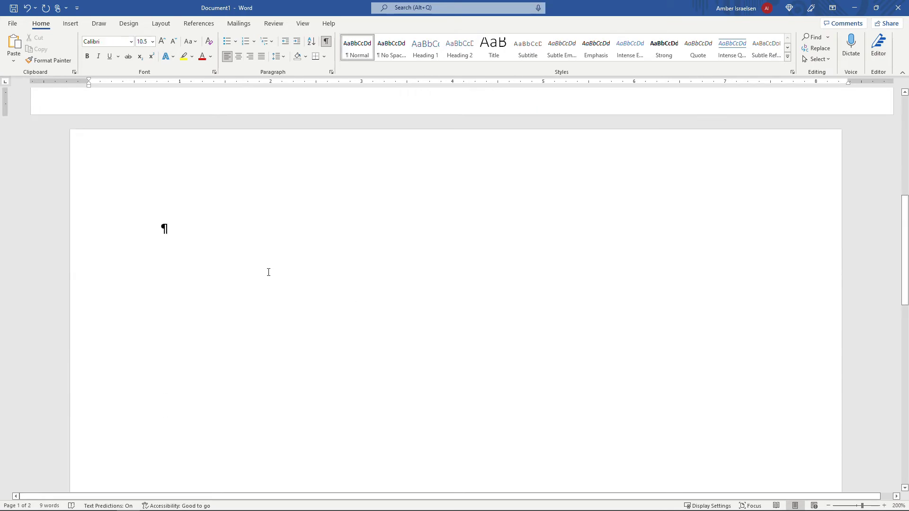
scroll(427, 294, up, 4)
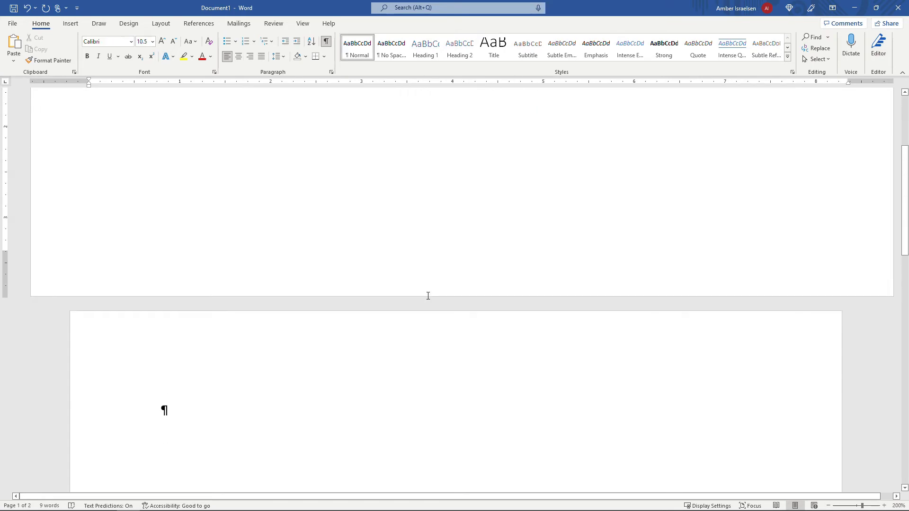
scroll(428, 295, up, 18)
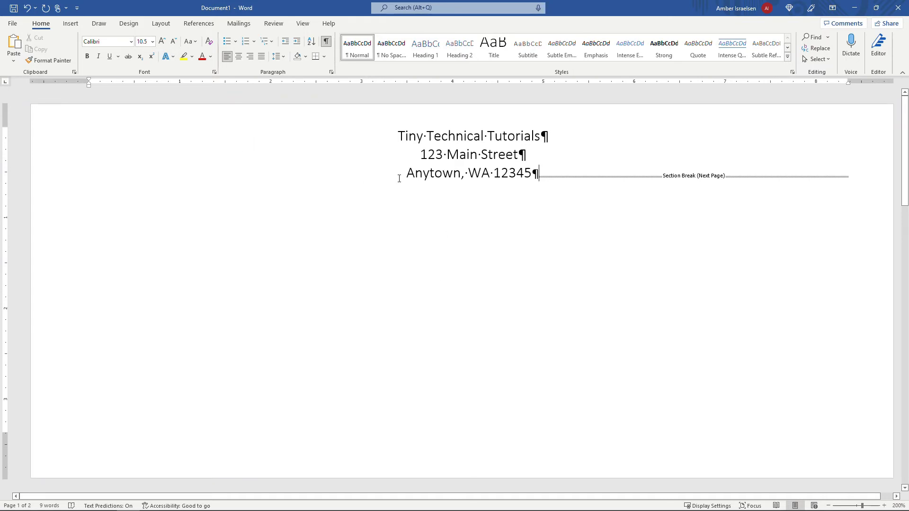
Review the blank page after the envelope, place the cursor in the return address, and open the document's print settings.
scroll(402, 182, down, 15)
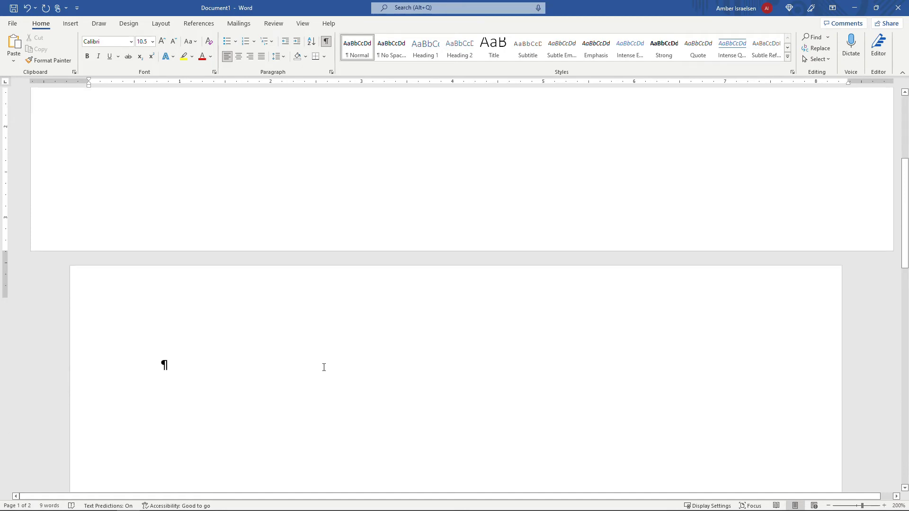
scroll(324, 367, up, 15)
click(390, 136)
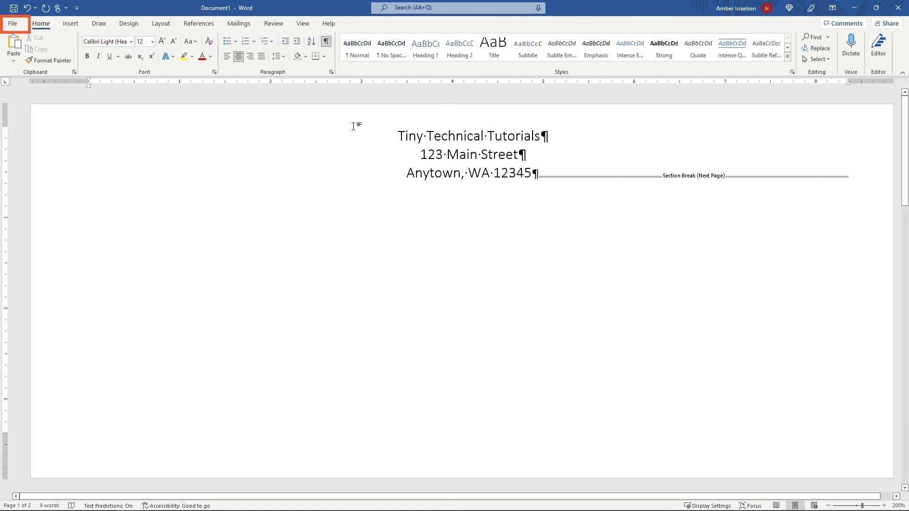
click(7, 24)
click(27, 169)
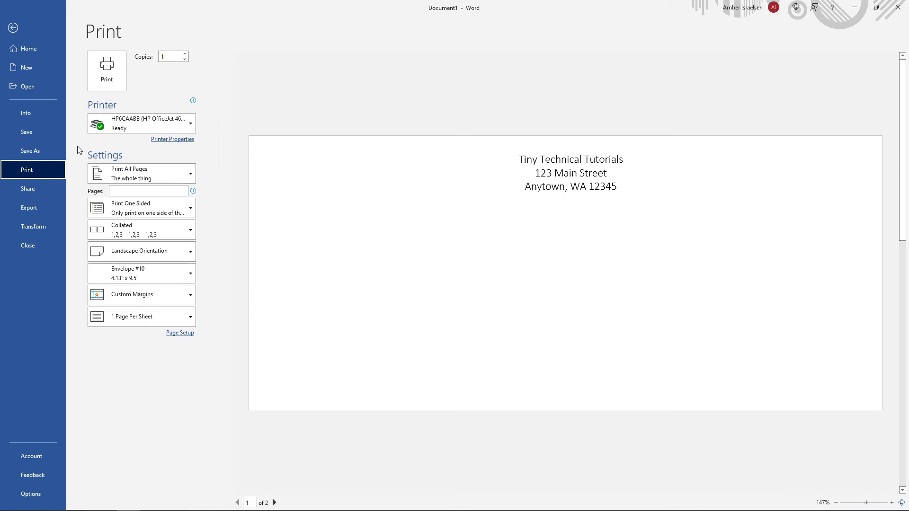
Check the available paper sizes for the envelope and the paper source options in the printer's properties.
click(191, 274)
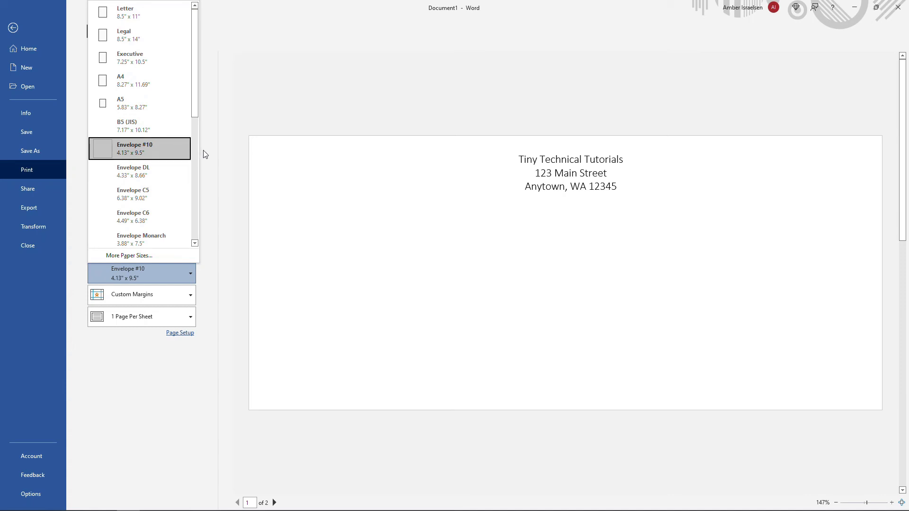
key(Escape)
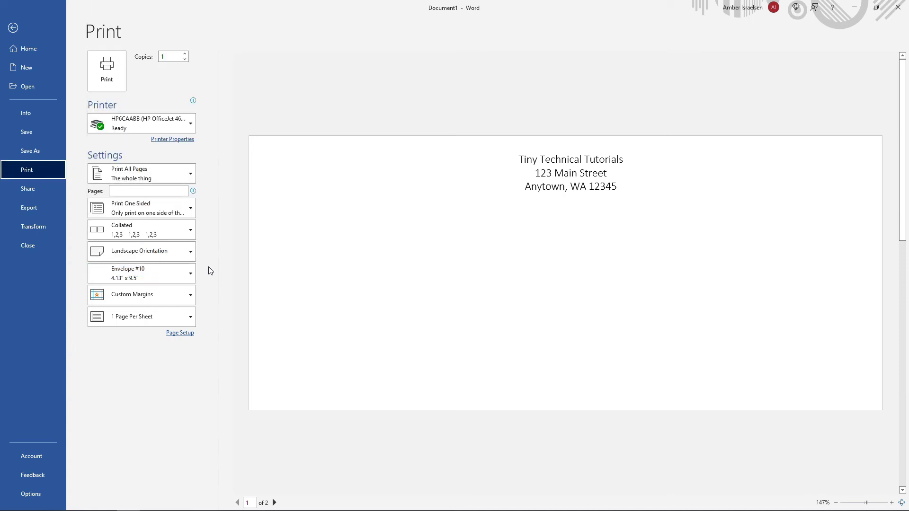
click(162, 145)
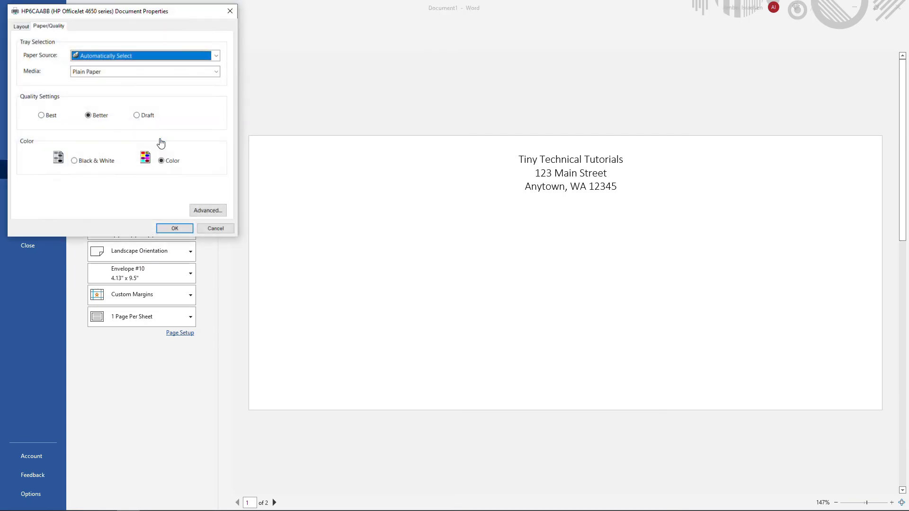
click(147, 57)
click(147, 59)
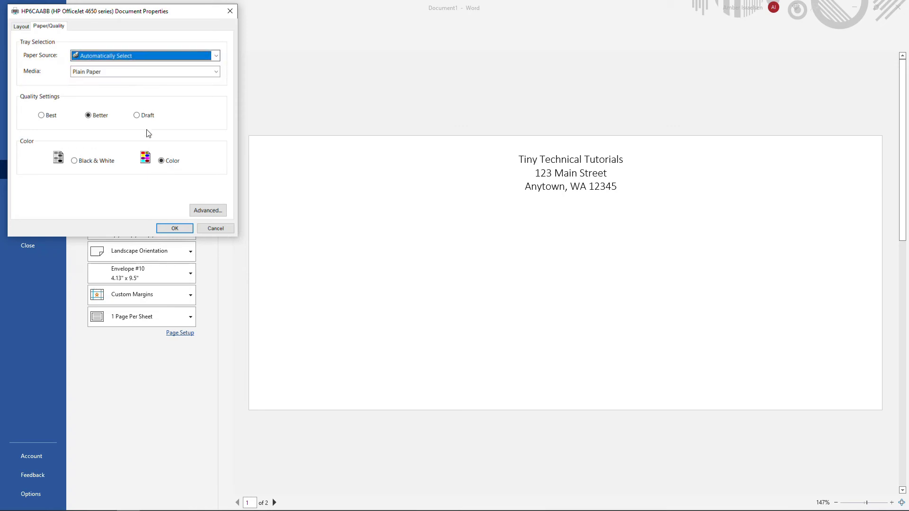
click(212, 228)
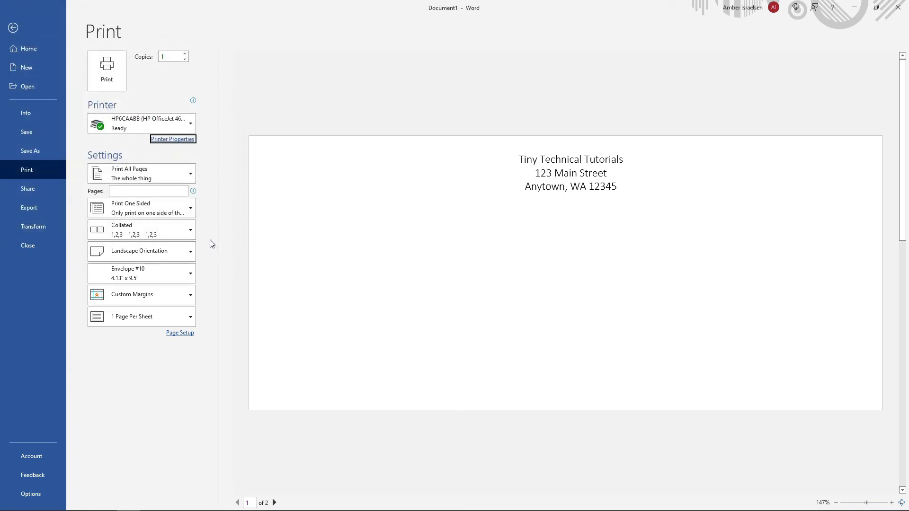
Preview both pages, limit printing to page 1, and print one copy of the envelope.
click(124, 192)
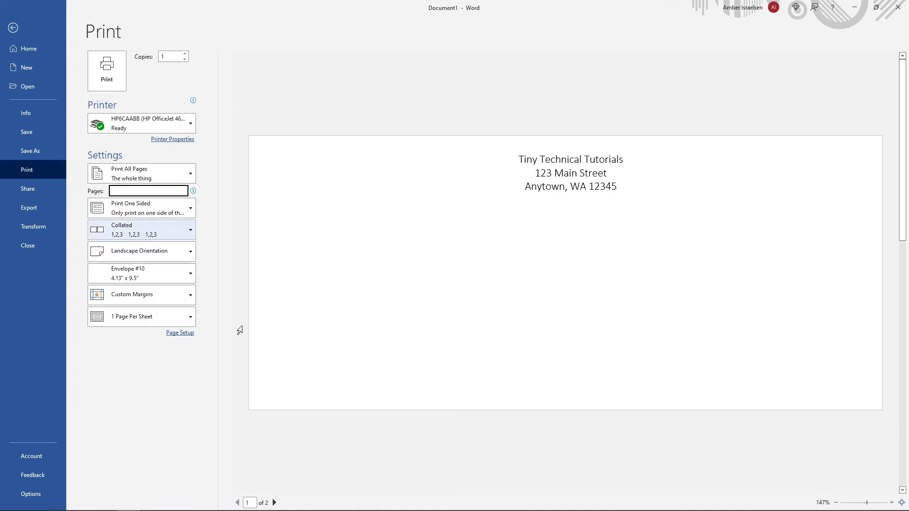
click(275, 502)
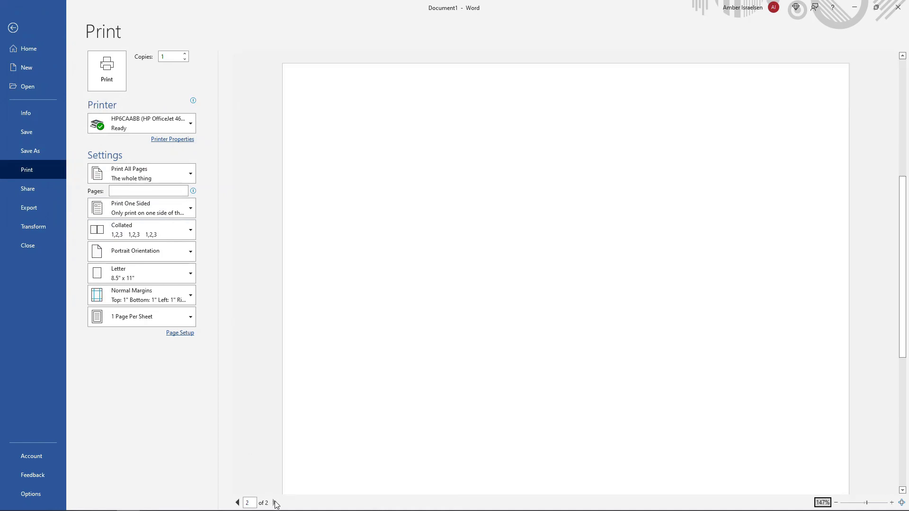
click(237, 502)
click(122, 191)
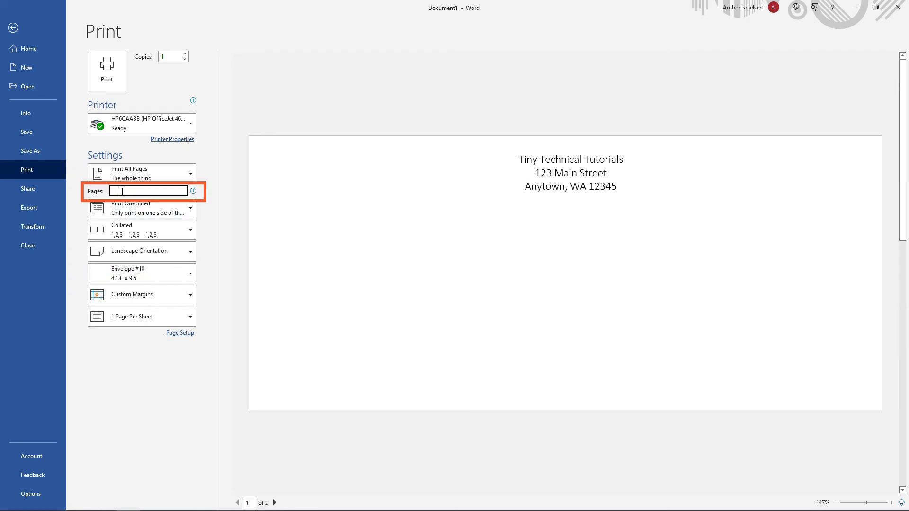
text(1)
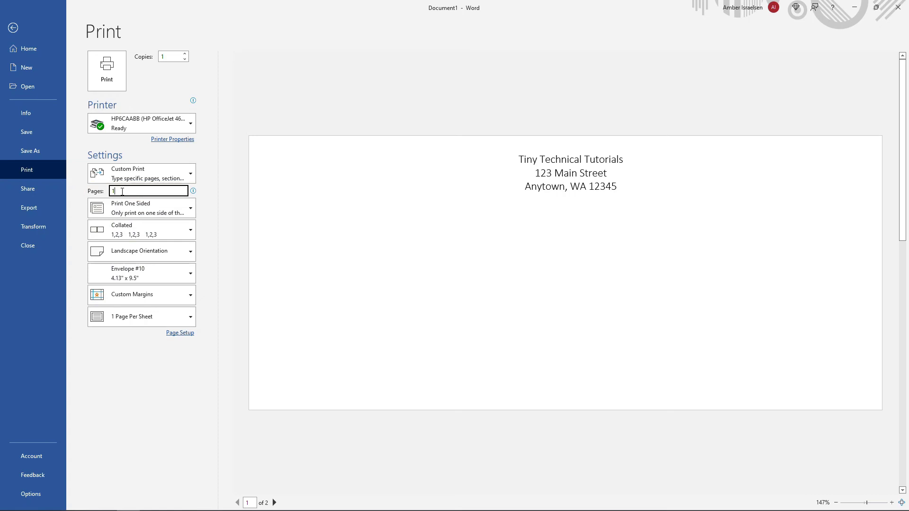
double_click(168, 55)
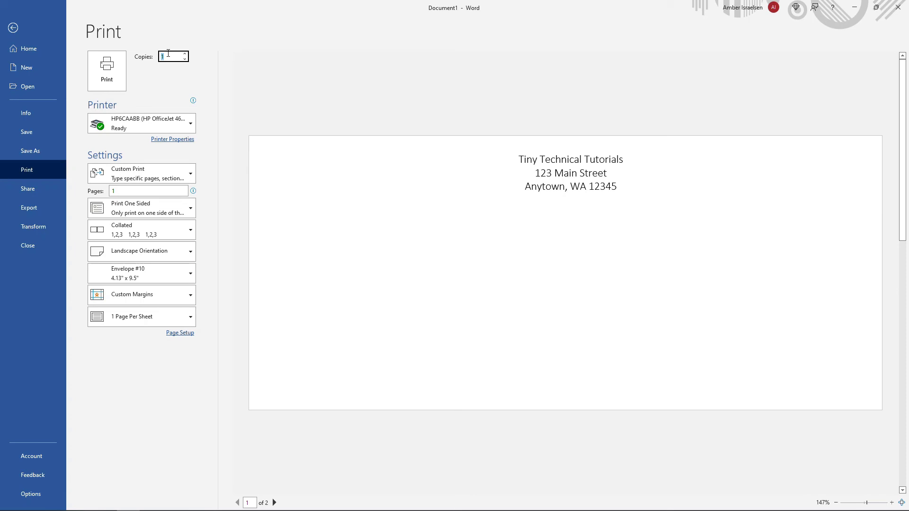
click(114, 77)
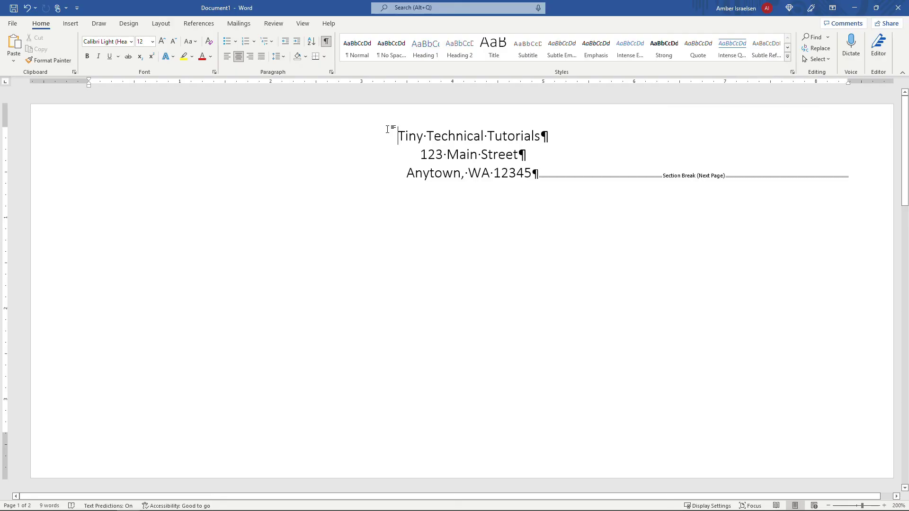
Give all three return address lines a left indent of 1 inch on the ruler.
click(397, 133)
drag(432, 132, 541, 178)
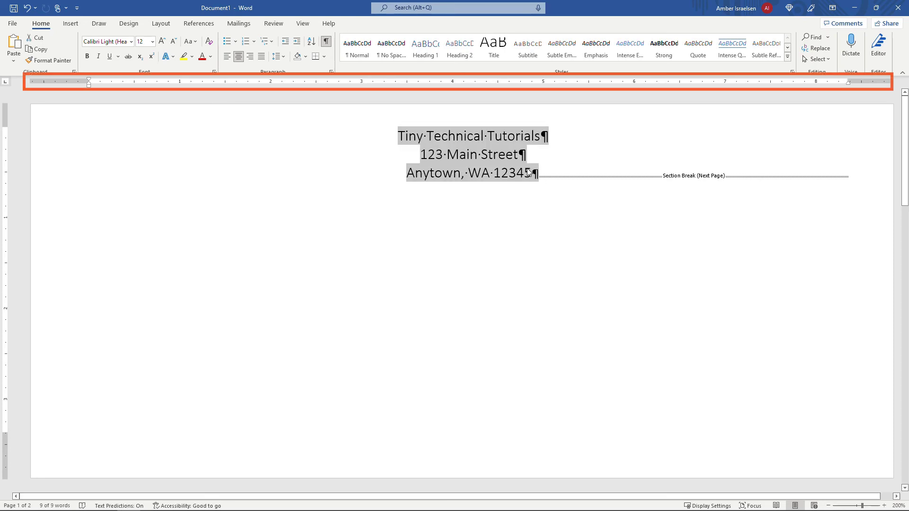
click(303, 25)
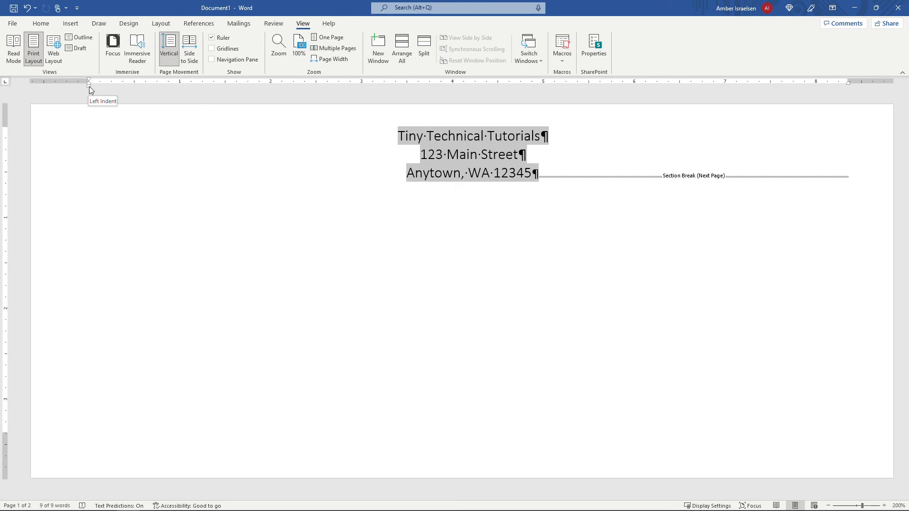
drag(89, 87, 178, 95)
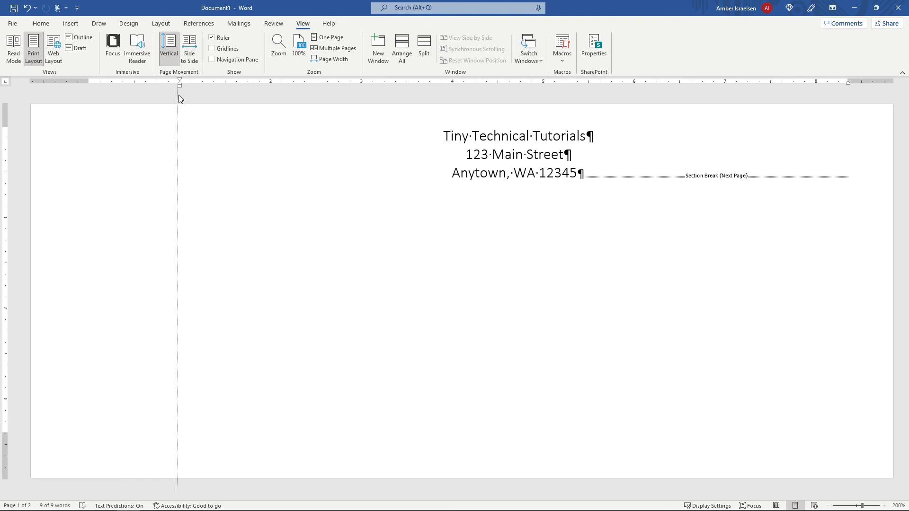
drag(178, 95, 179, 95)
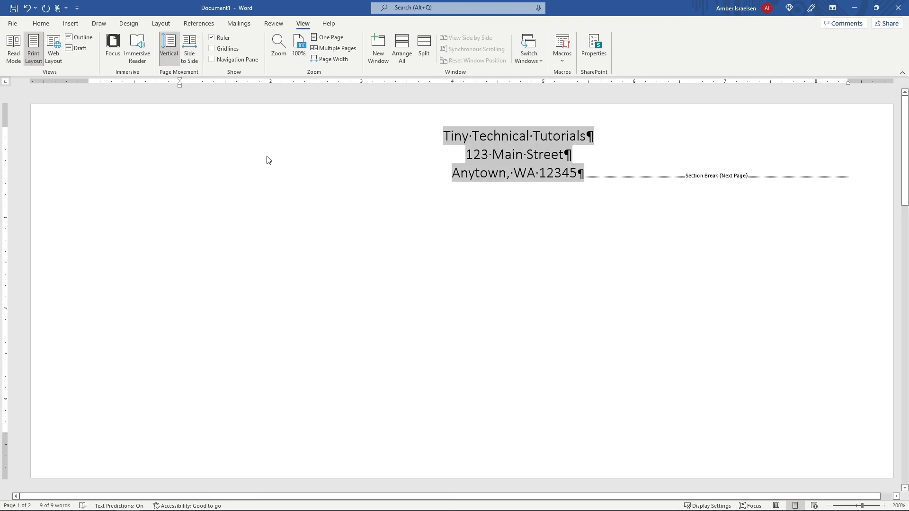